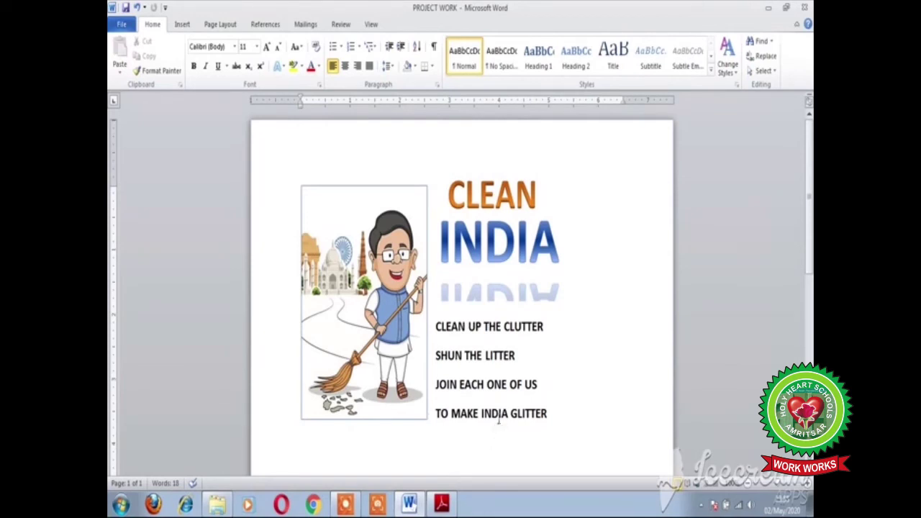
Select the sweeper cartoon, then bring up the reference Clean India poster PDF in Adobe Reader
key(shift+Left)
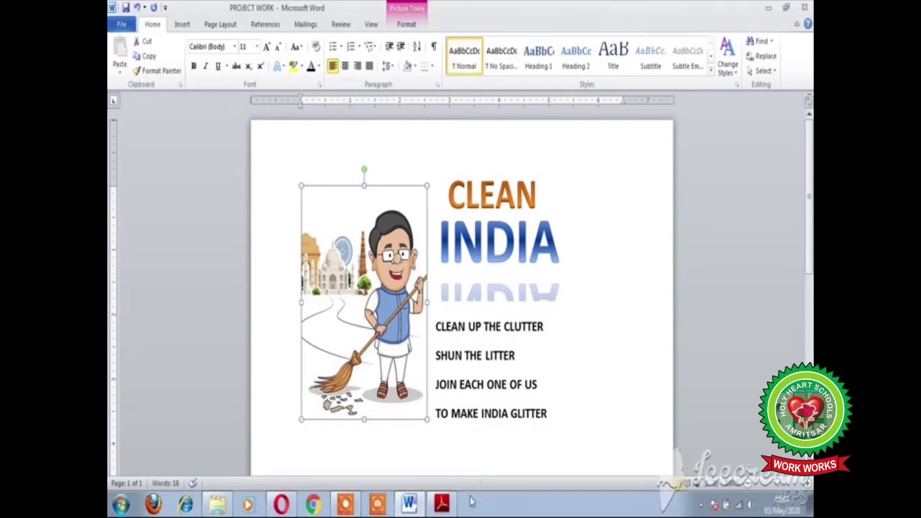
click(442, 505)
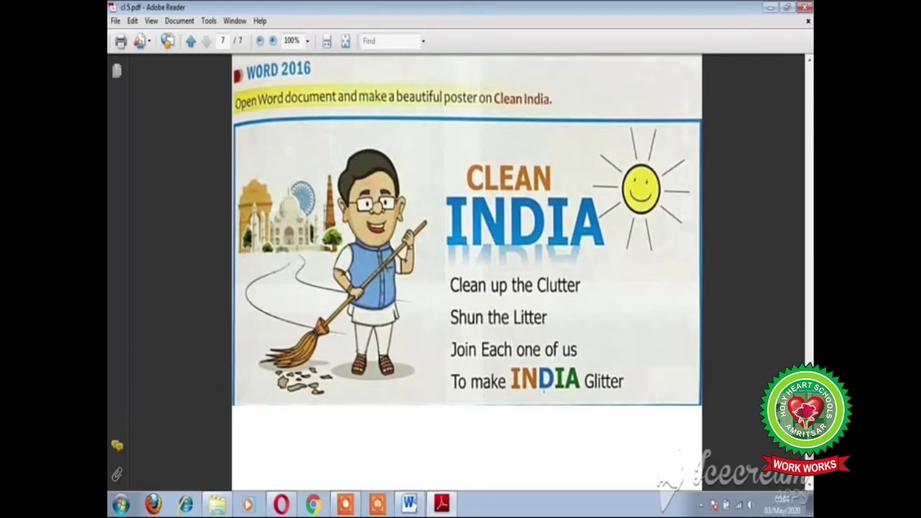
Go back to the PROJECT WORK poster document in Word
click(410, 504)
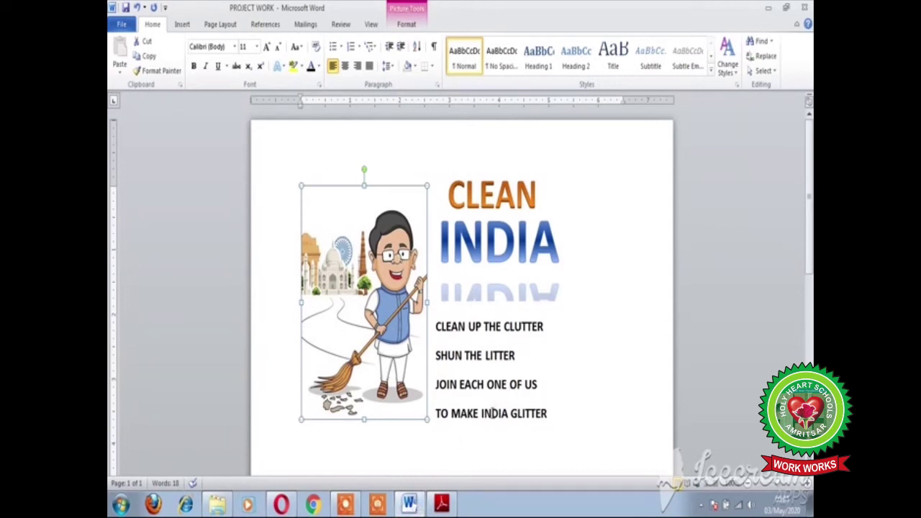
Colour the letters IN of INDIA orange and the next letter another standard colour
click(492, 413)
drag(492, 413, 481, 415)
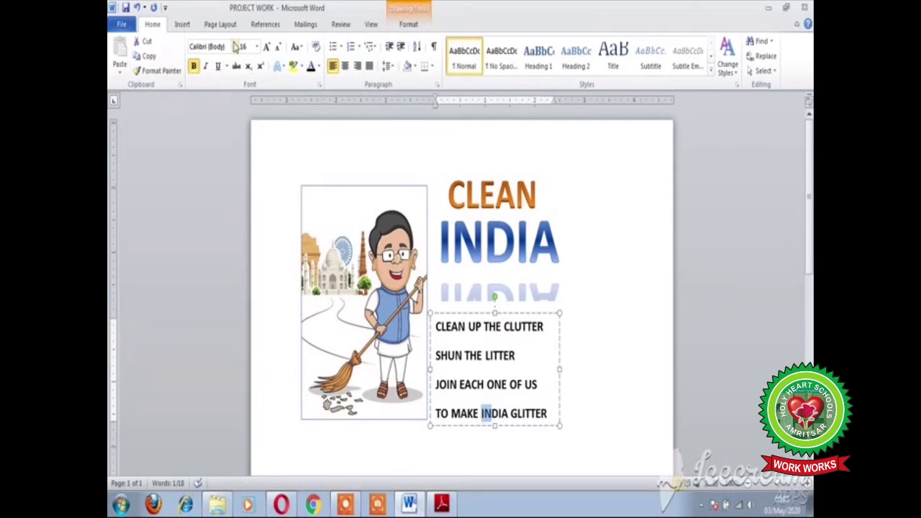
click(319, 66)
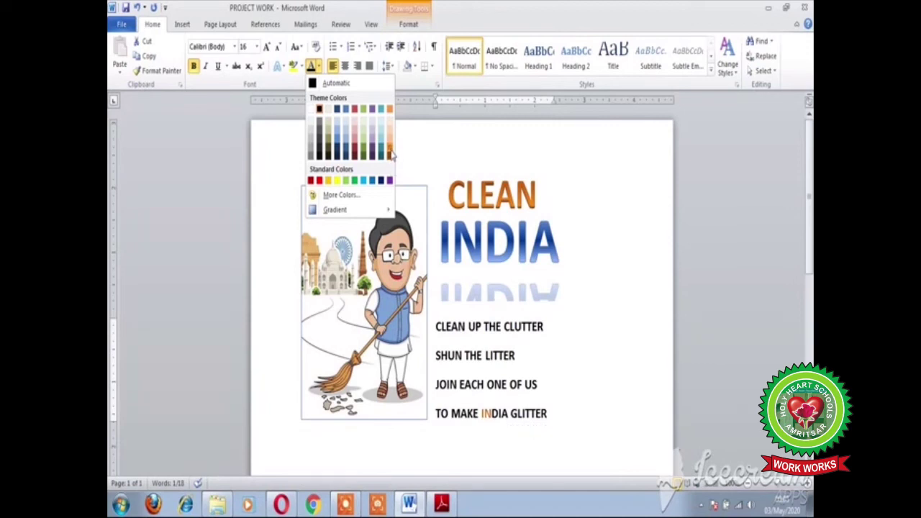
click(389, 151)
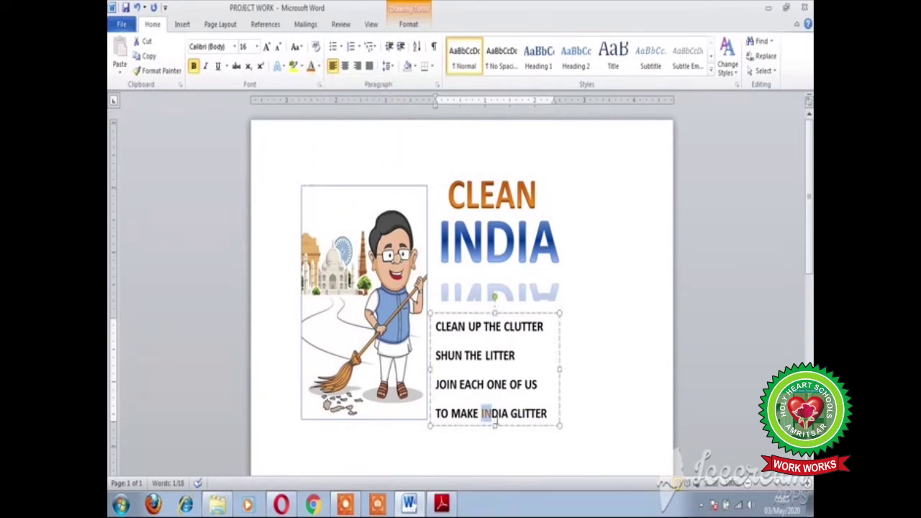
click(492, 414)
click(320, 66)
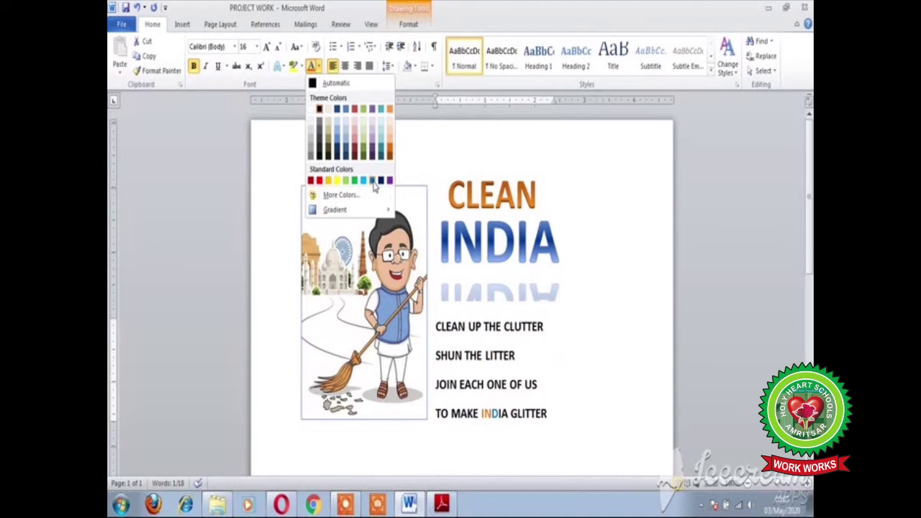
click(372, 181)
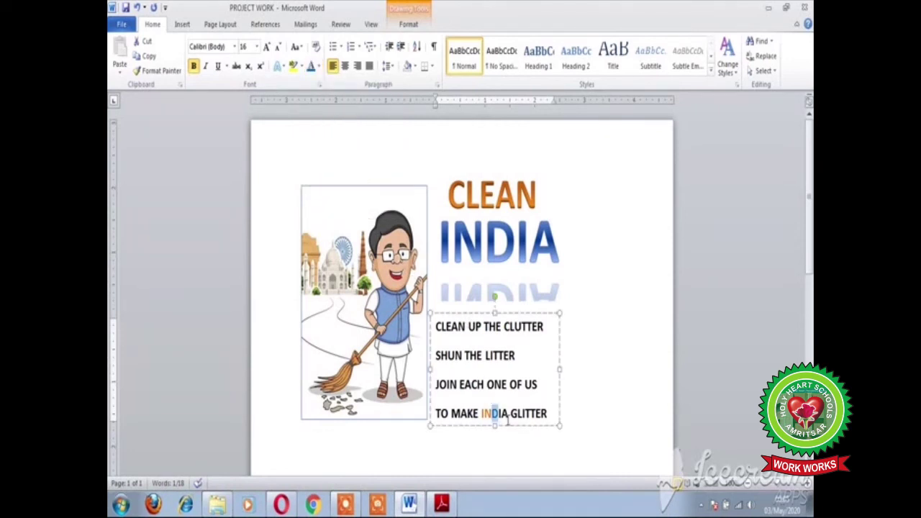
Colour the last letters of INDIA green in 'TO MAKE INDIA GLITTER'
drag(508, 413, 499, 413)
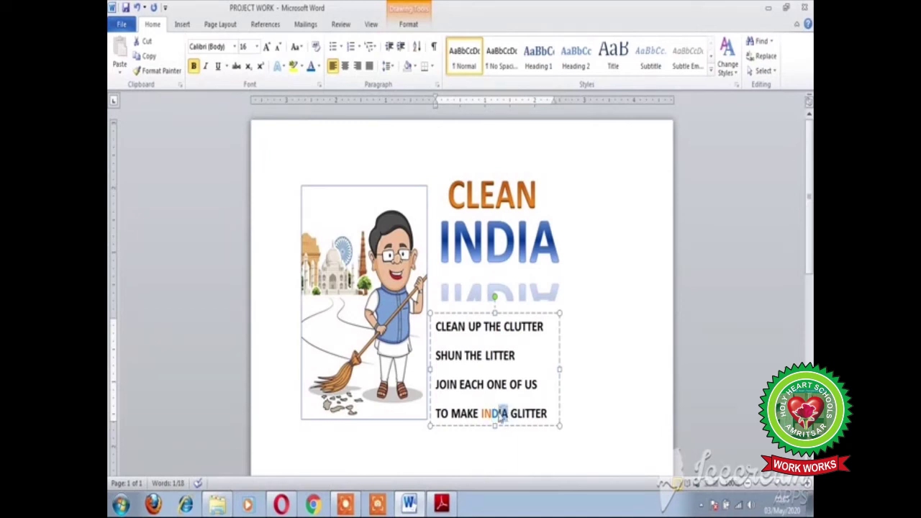
click(319, 67)
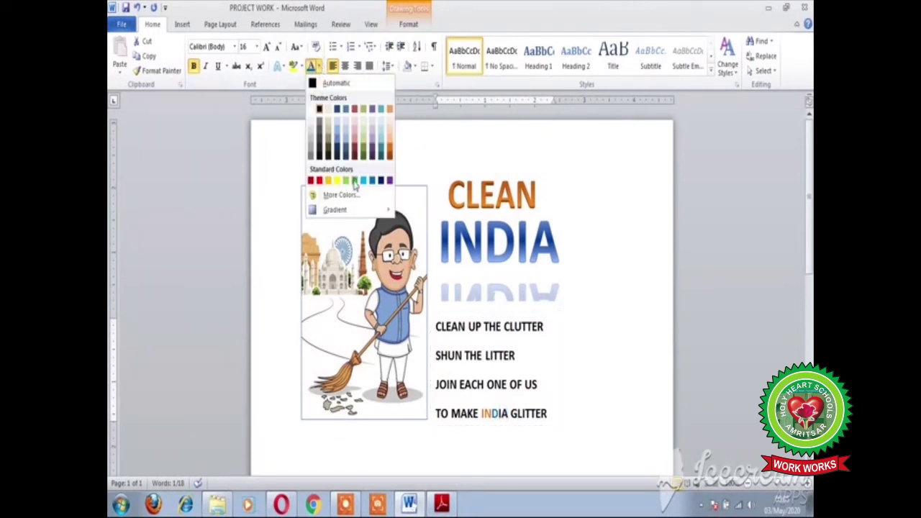
click(354, 181)
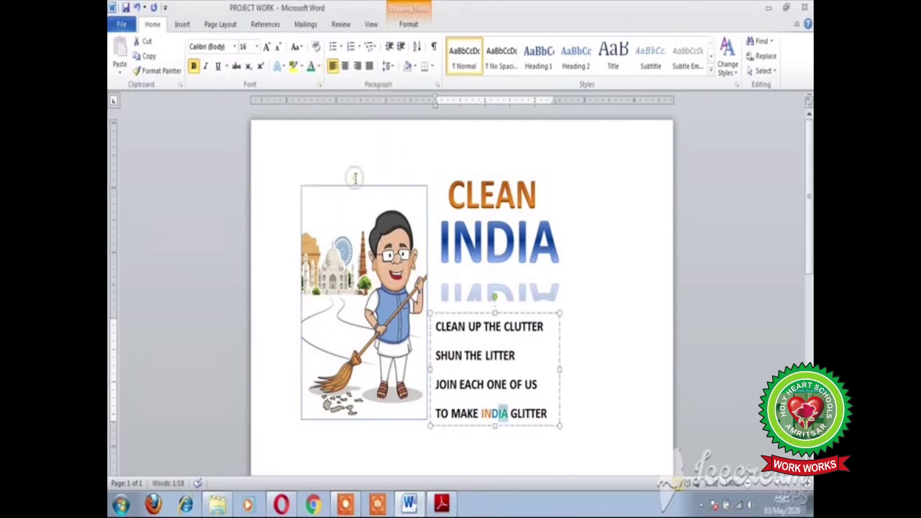
click(508, 415)
Review the multicoloured INDIA and select the whole word again
drag(508, 415, 481, 413)
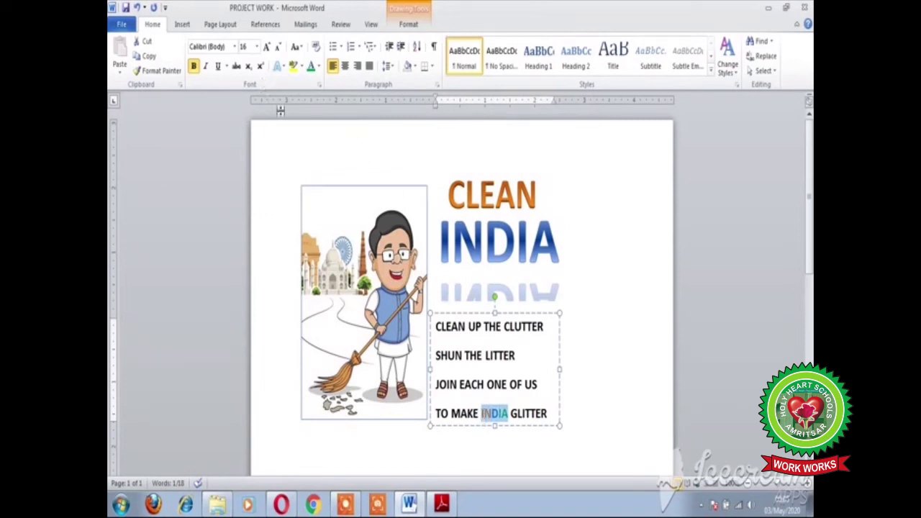
click(495, 436)
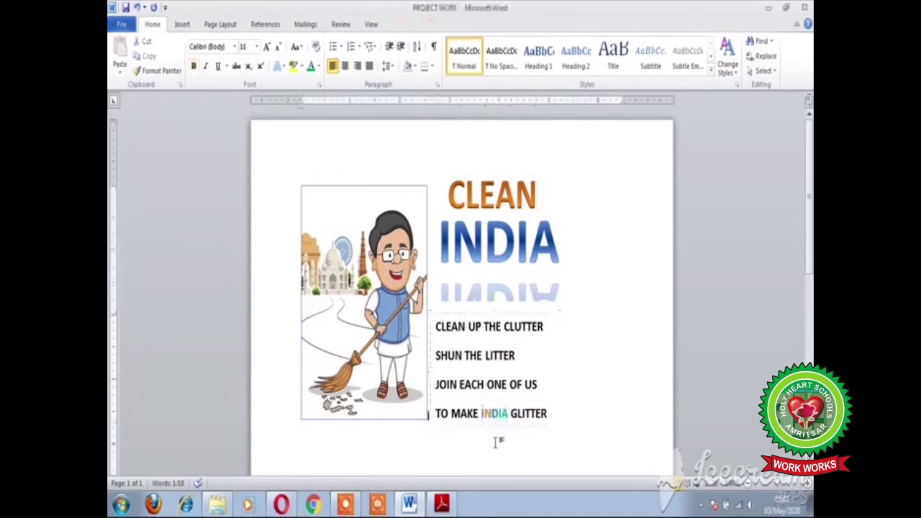
drag(508, 413, 482, 413)
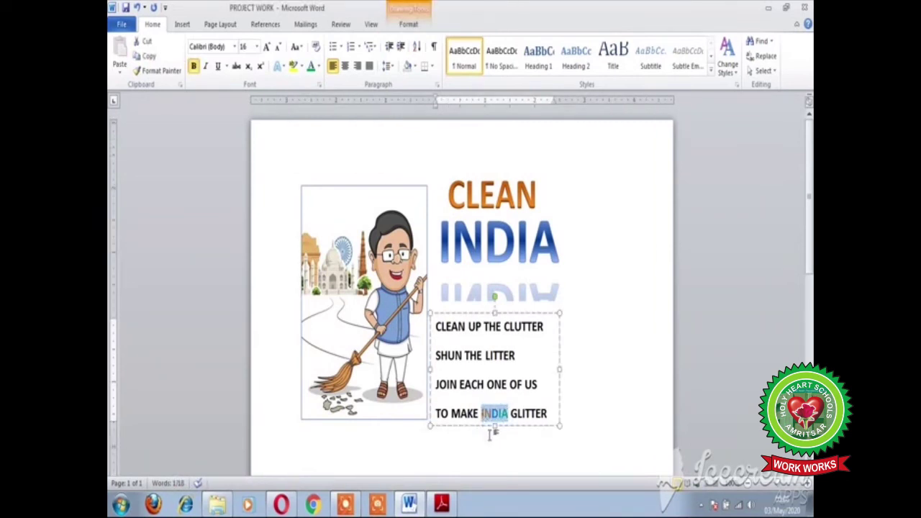
click(490, 430)
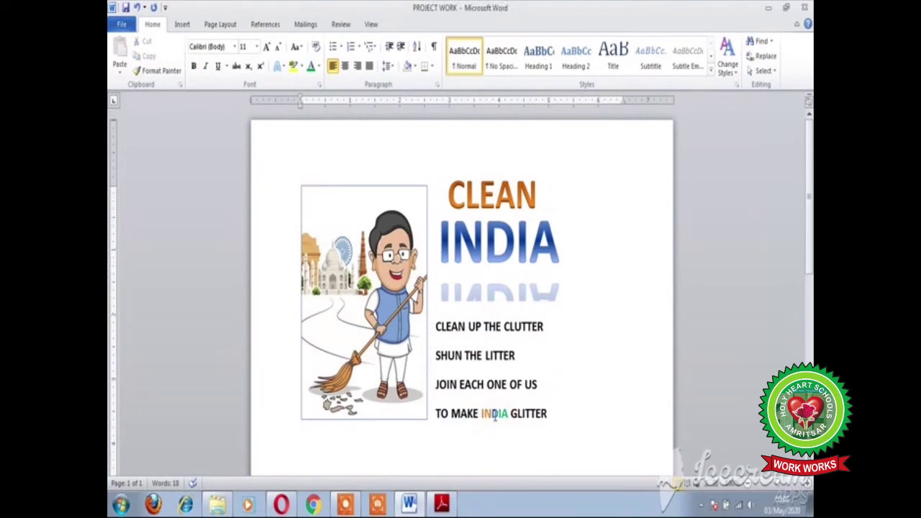
double_click(495, 416)
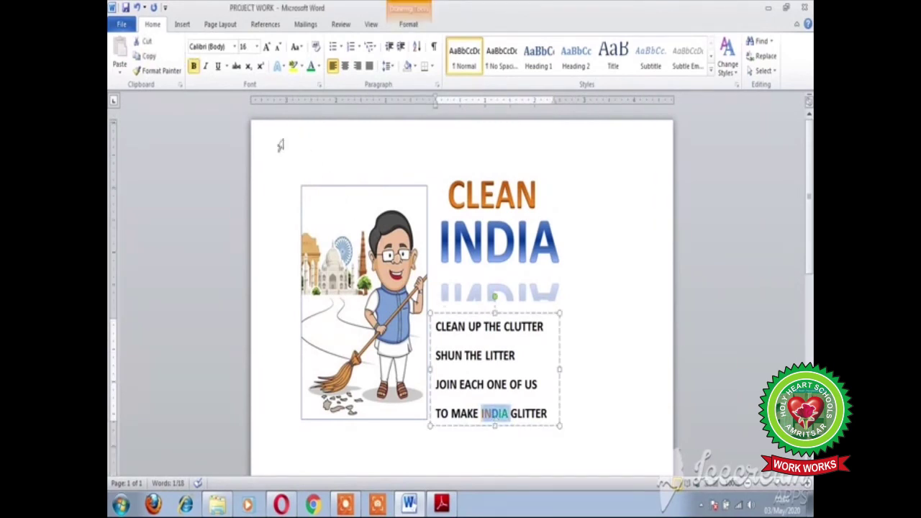
Set the multicoloured INDIA in 'TO MAKE INDIA GLITTER' to 18 pt font size
click(256, 51)
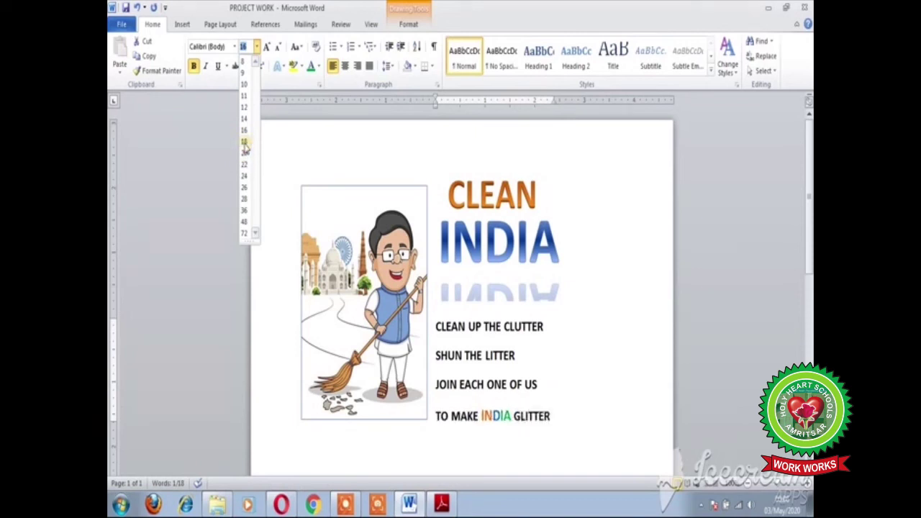
click(245, 143)
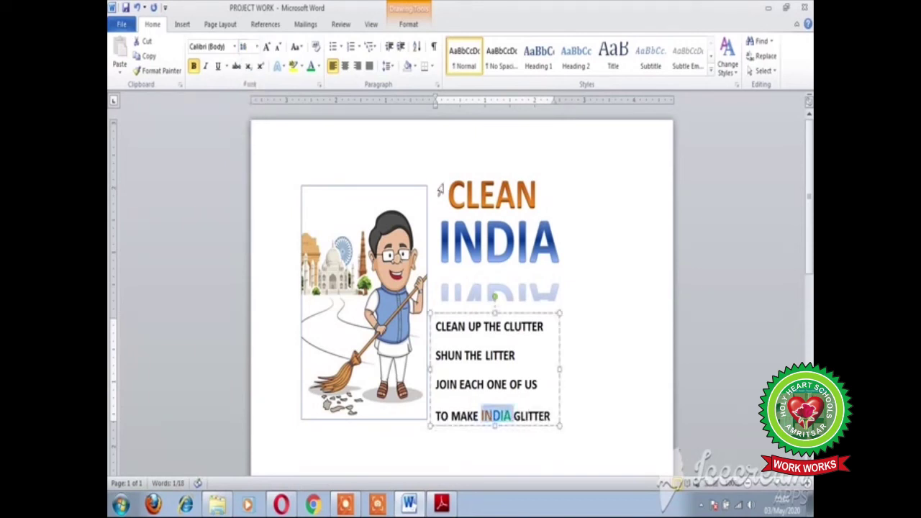
click(474, 447)
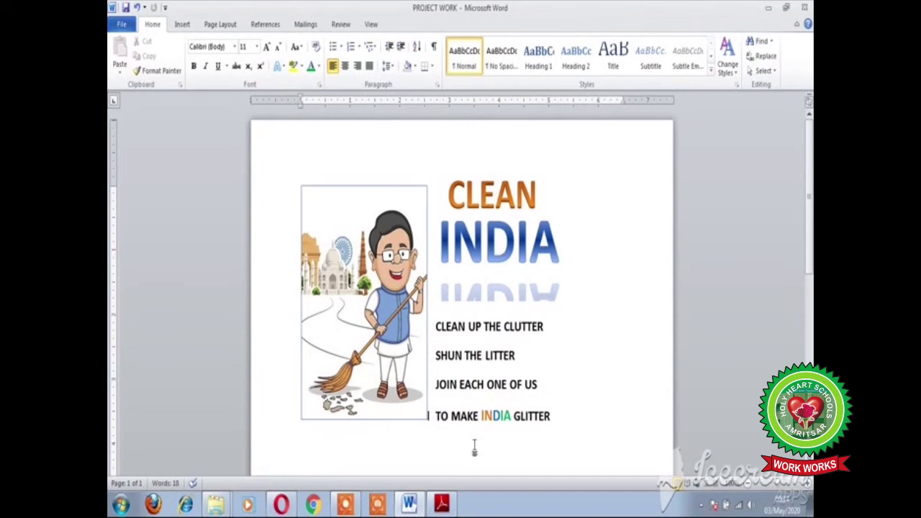
click(442, 504)
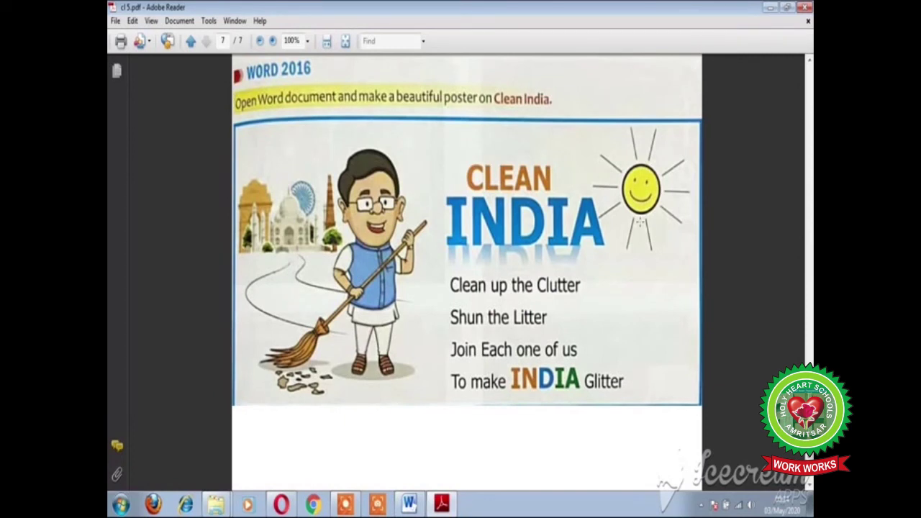
key(alt+Tab)
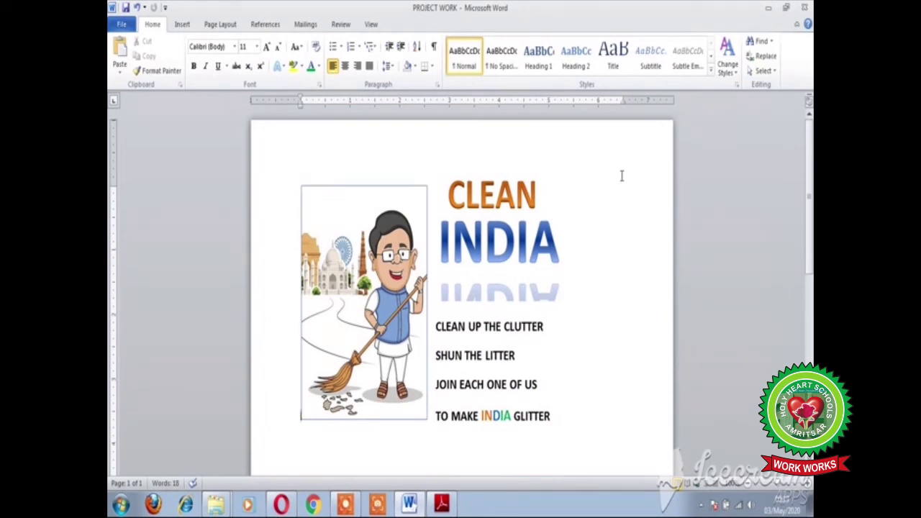
Insert a Smiley Face shape from Basic Shapes at the poster's top right corner
click(182, 24)
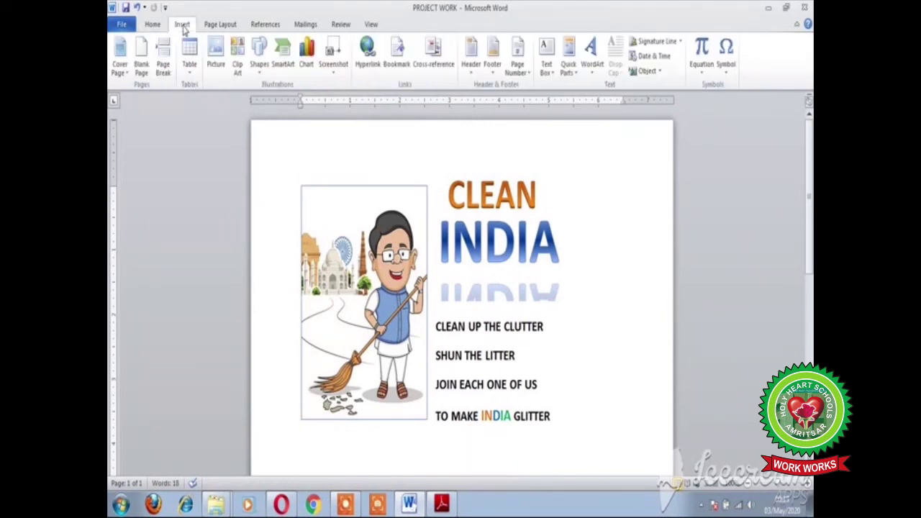
click(260, 65)
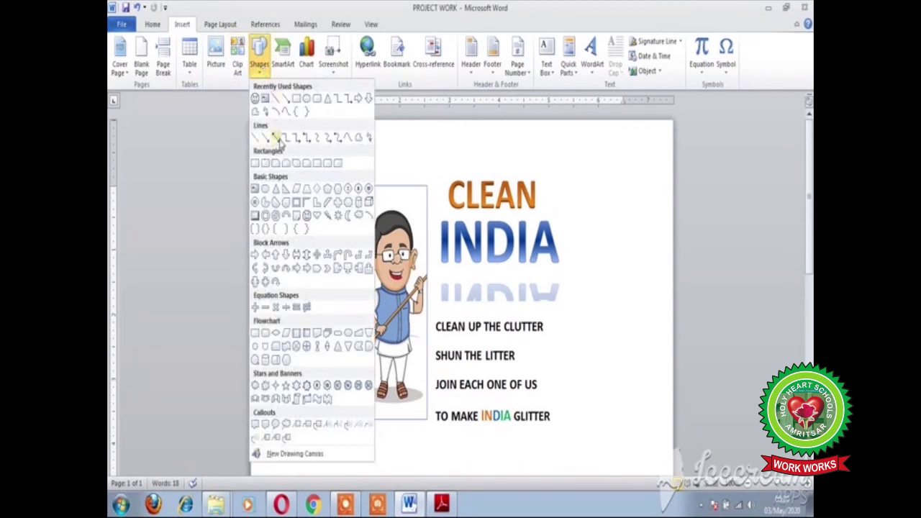
click(307, 215)
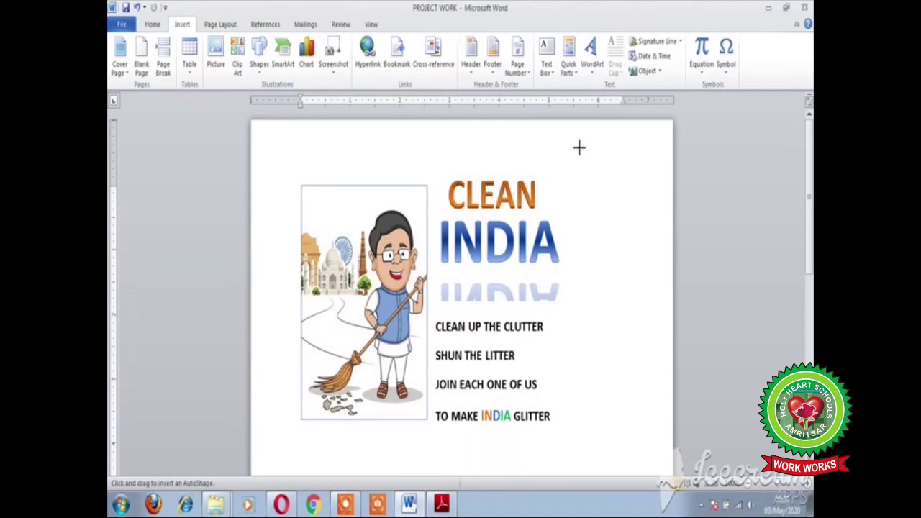
click(629, 204)
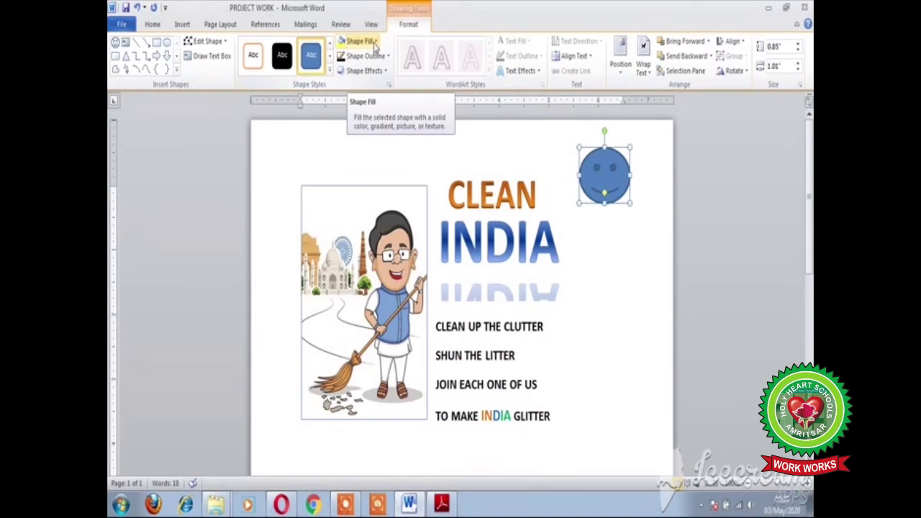
Give the smiley a yellow fill and a black outline, then deselect it
click(374, 45)
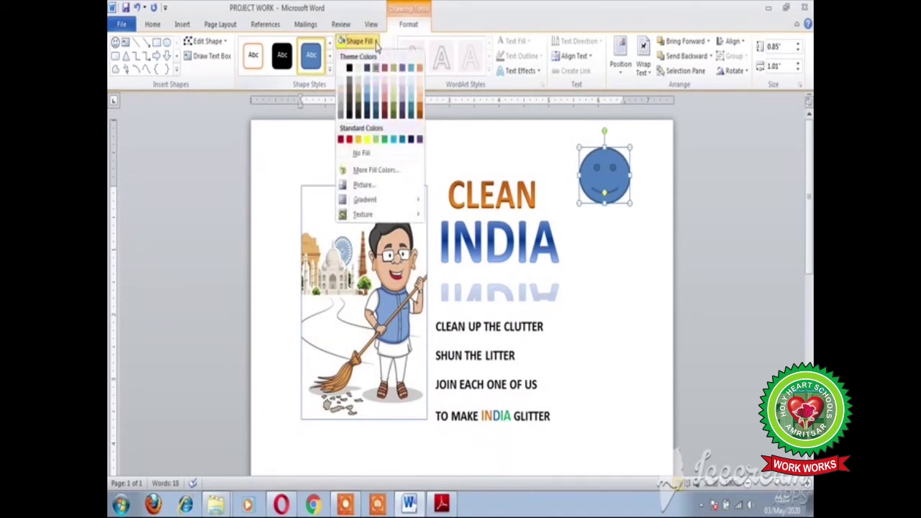
click(369, 141)
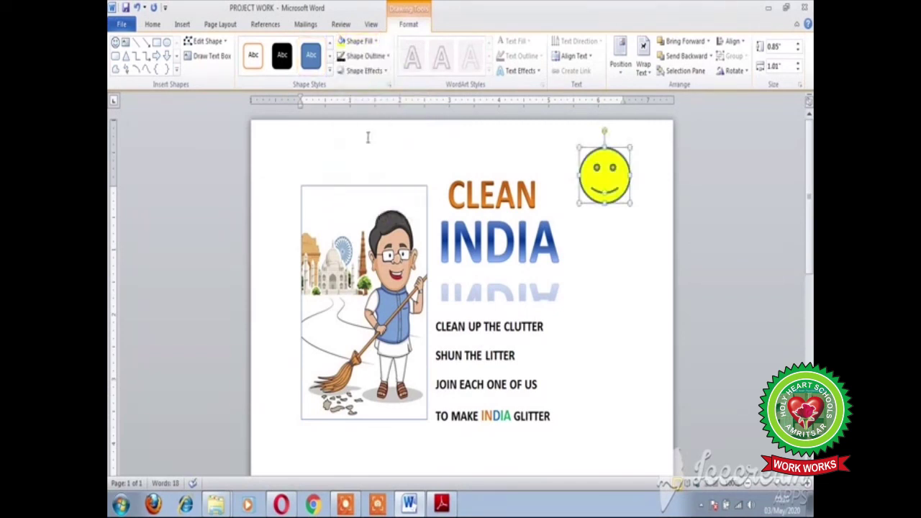
click(385, 63)
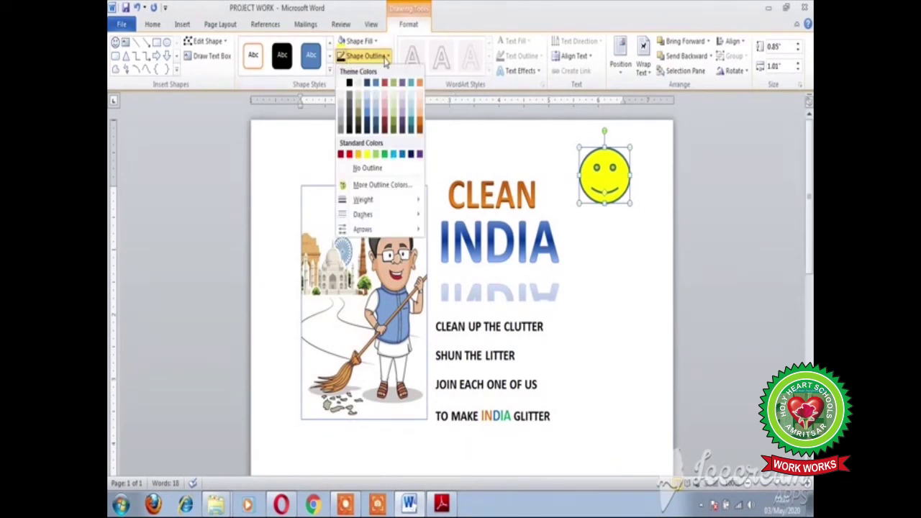
click(350, 84)
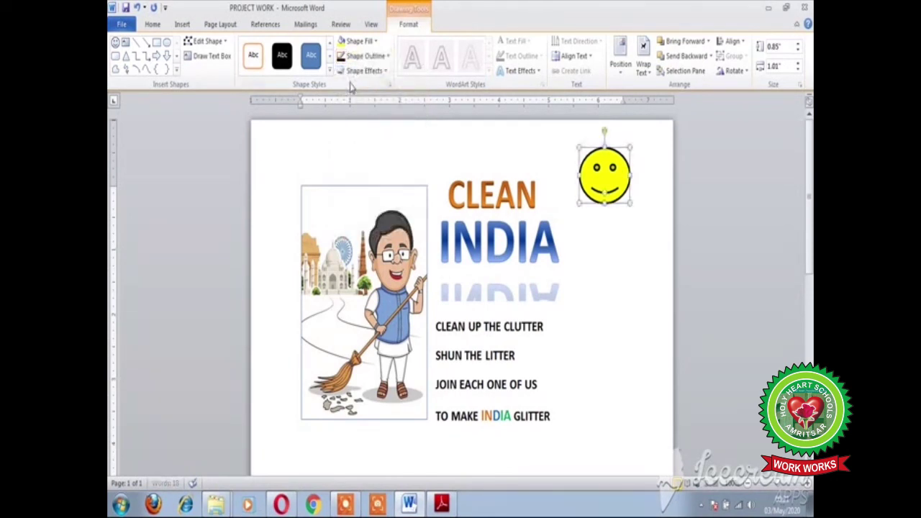
right_click(523, 434)
click(502, 431)
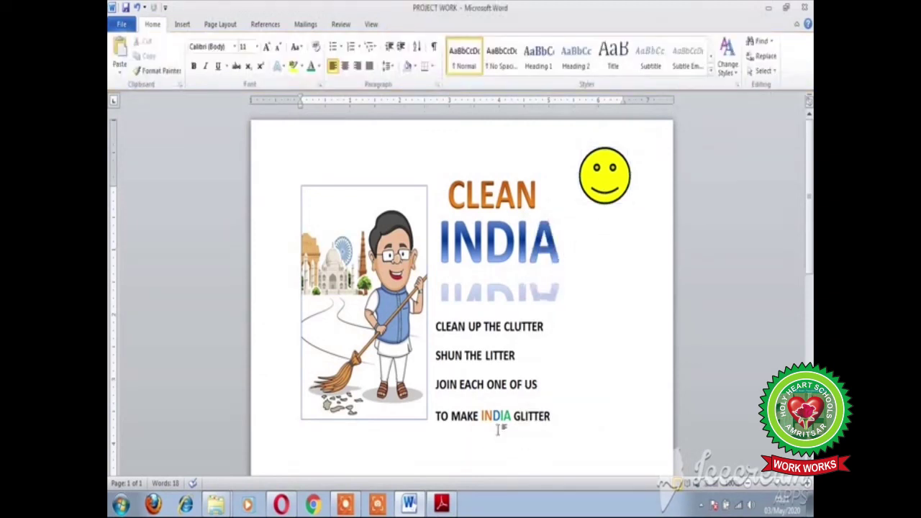